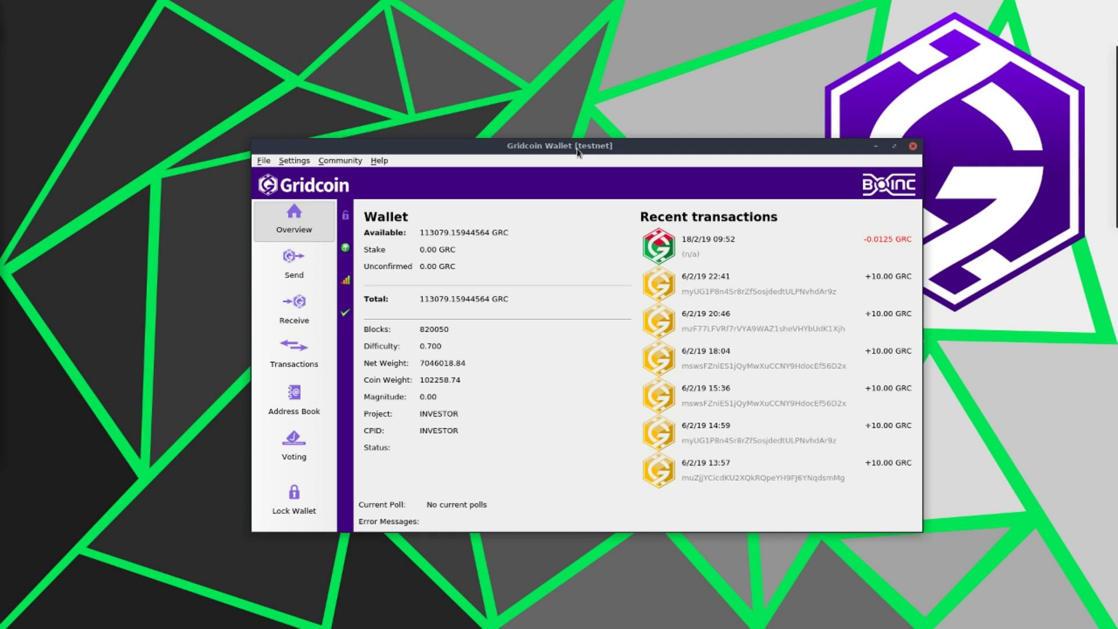
Show the Send page and review its Pay To, Label, Message and Amount fields.
{"action": "left_click", "coordinate": [294, 271]}
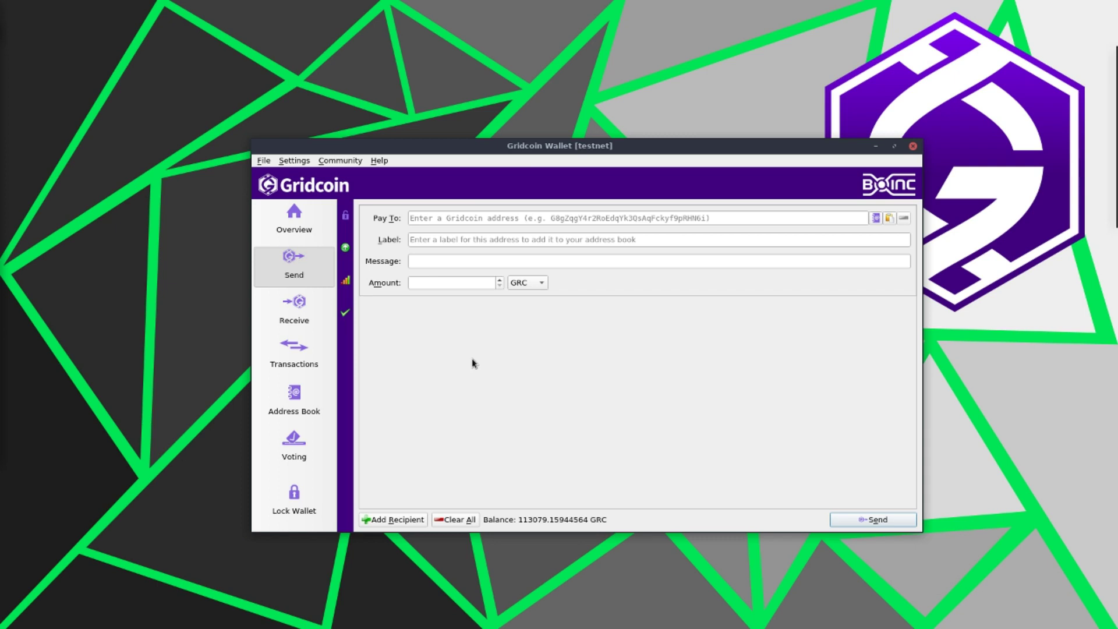
{"action": "left_click", "coordinate": [530, 219]}
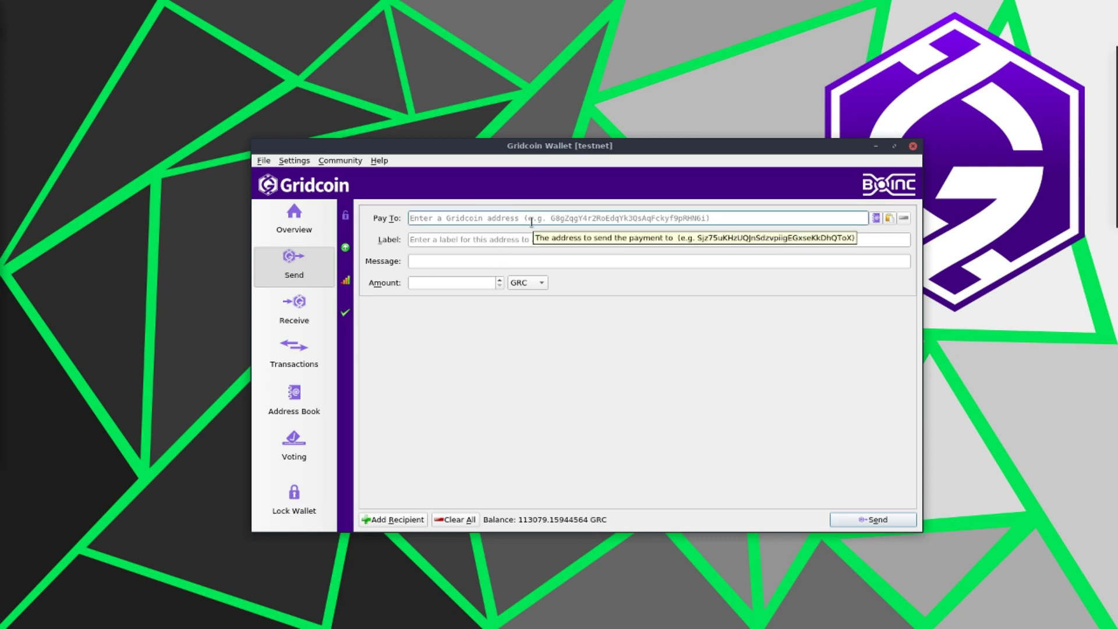
{"action": "left_click", "coordinate": [532, 240]}
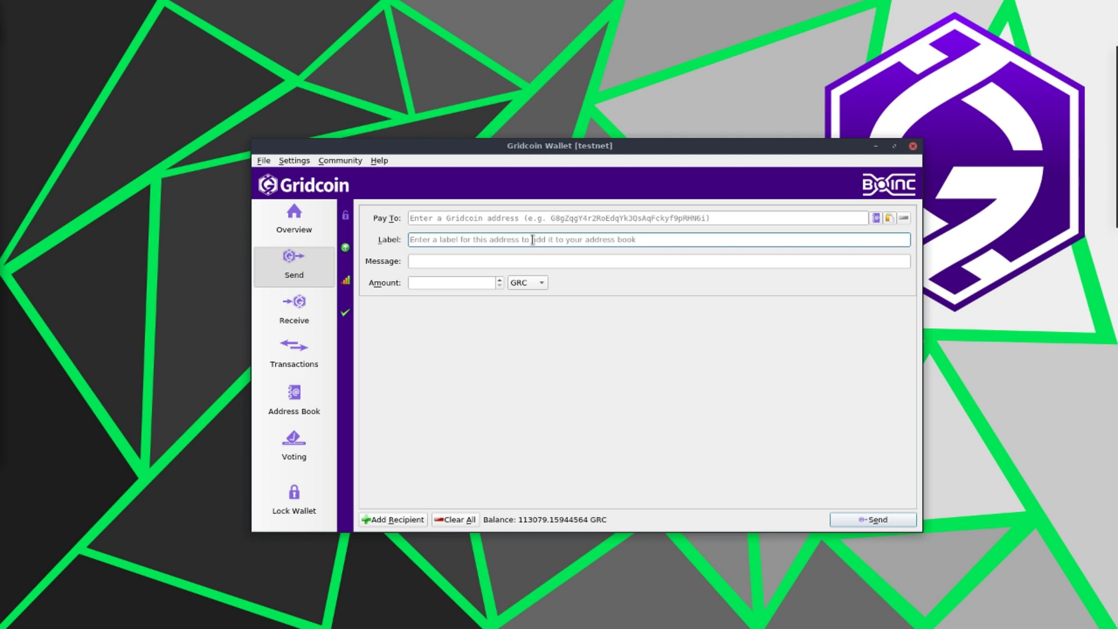
{"action": "left_click", "coordinate": [517, 262]}
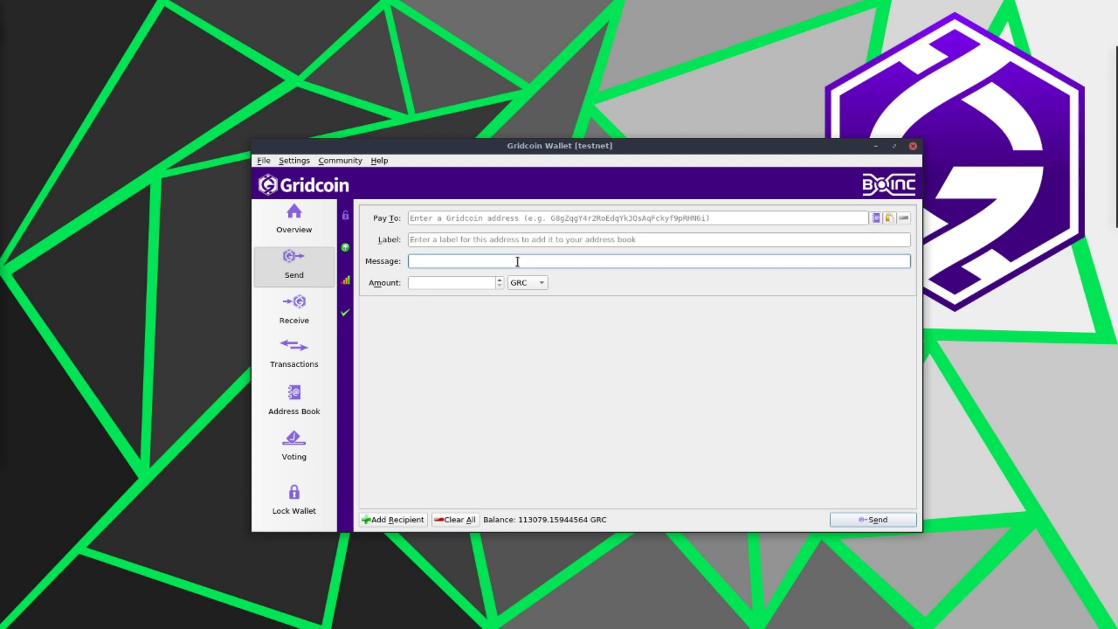
{"action": "left_click", "coordinate": [474, 284]}
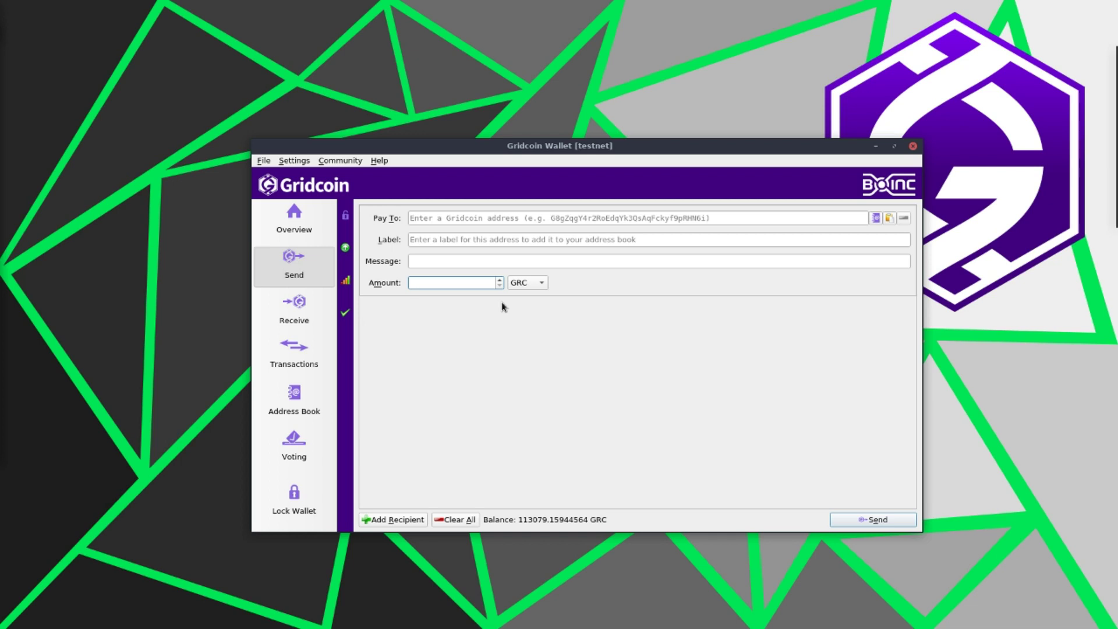
Enable 'Display coin control features' in the Options Display settings and apply it.
{"action": "left_click", "coordinate": [301, 162]}
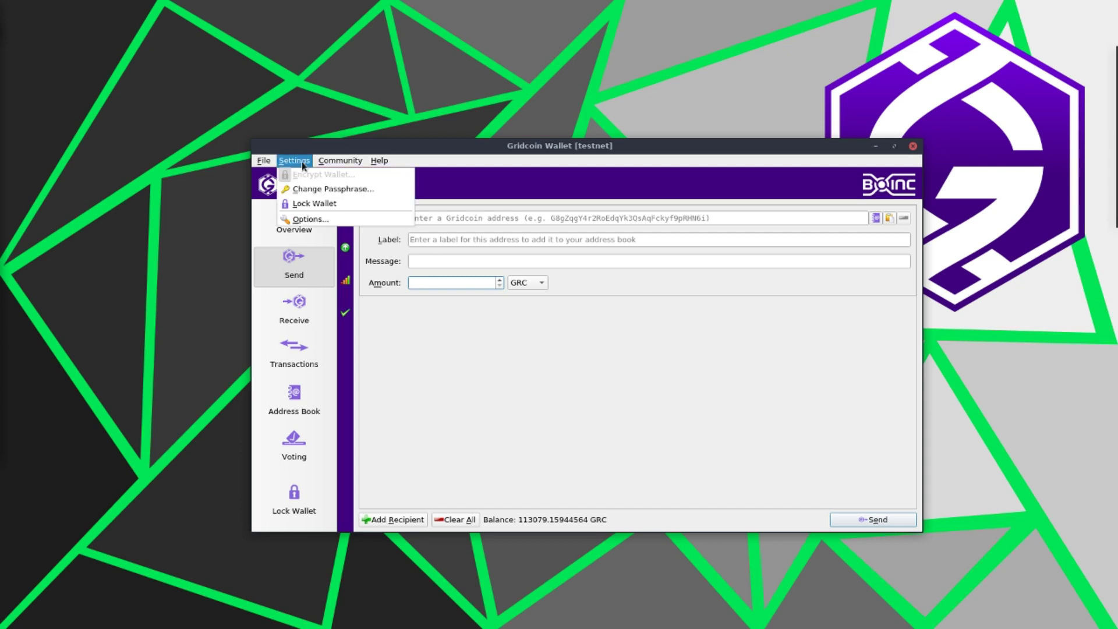
{"action": "left_click", "coordinate": [304, 220]}
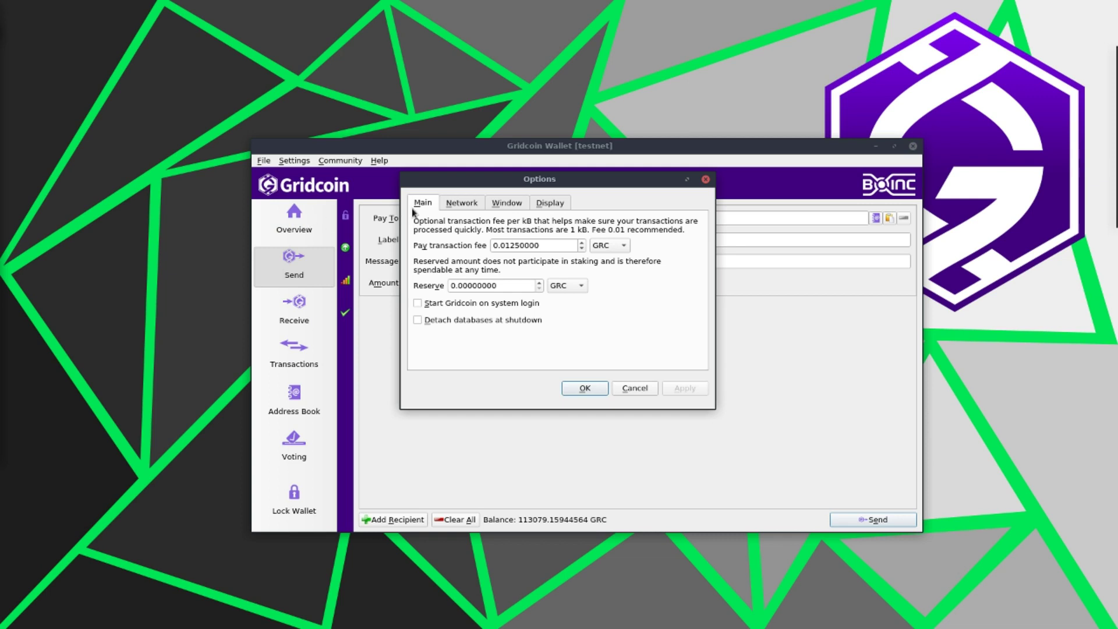
{"action": "left_click", "coordinate": [549, 207]}
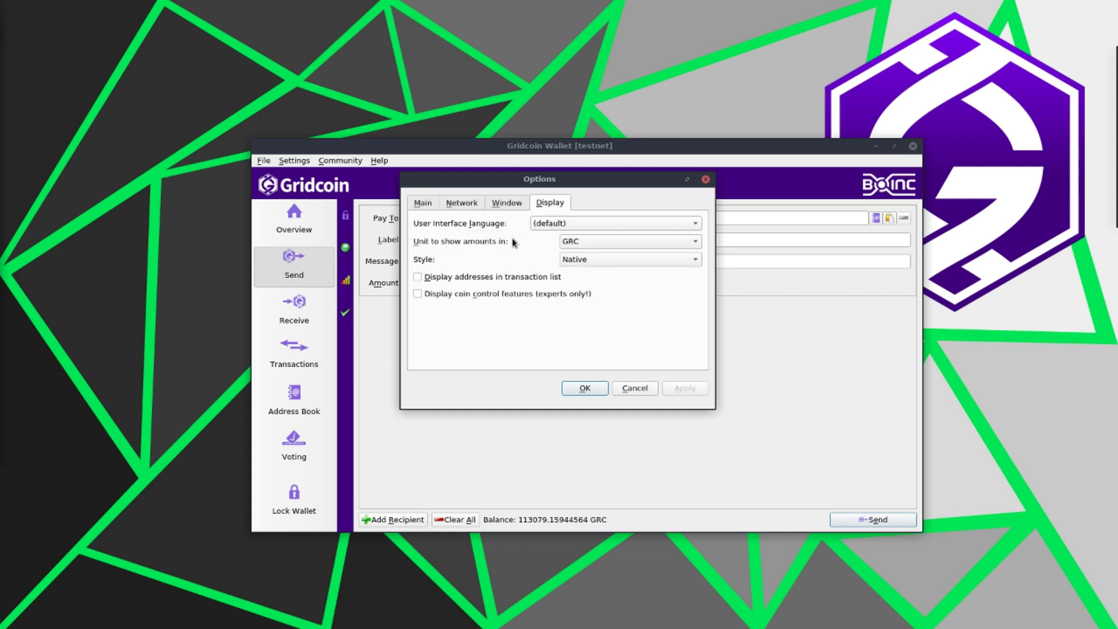
{"action": "left_click", "coordinate": [417, 294]}
{"action": "left_click", "coordinate": [679, 388]}
{"action": "left_click", "coordinate": [583, 390]}
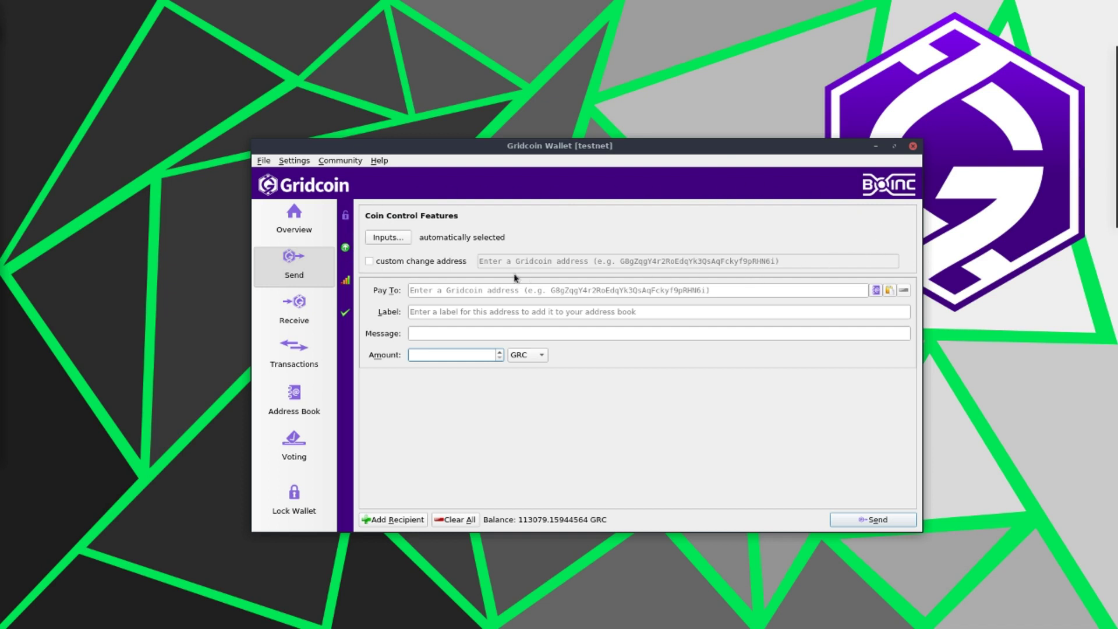
In Coin Control's list mode, leave only the 10800.7968748 GRC coin ticked and confirm.
{"action": "left_click", "coordinate": [393, 242]}
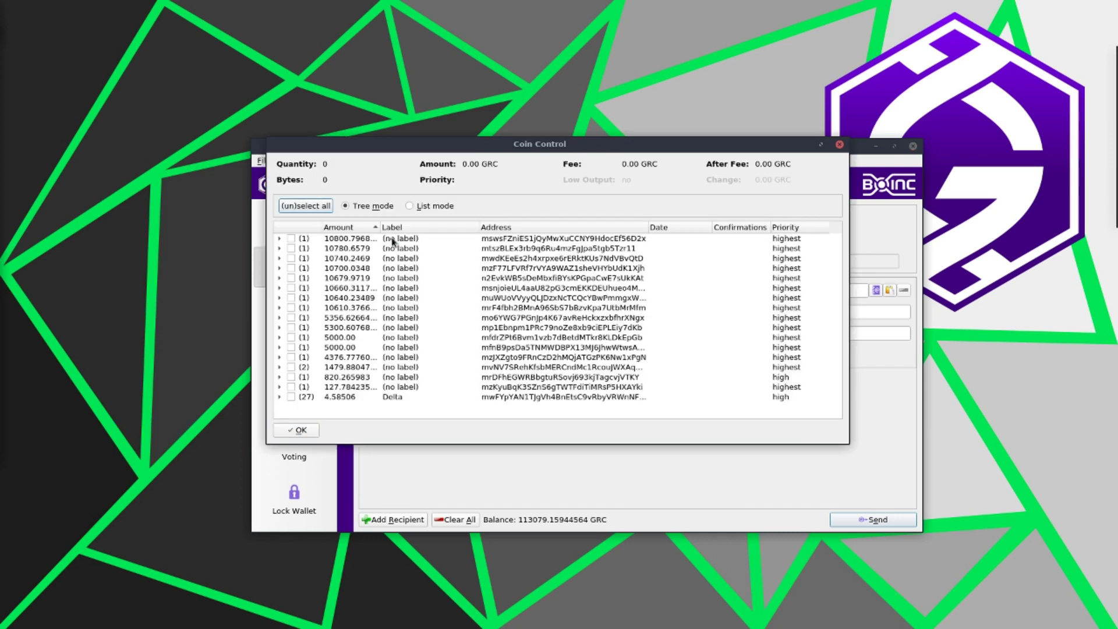
{"action": "left_click", "coordinate": [410, 208]}
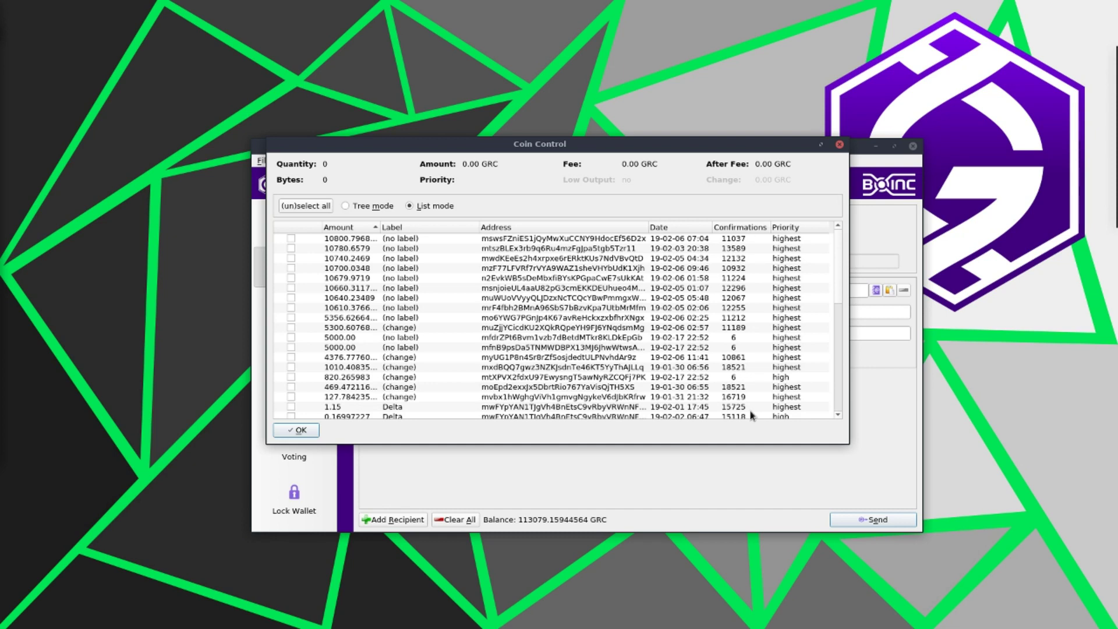
{"action": "left_click", "coordinate": [291, 238]}
{"action": "left_click", "coordinate": [291, 249]}
{"action": "left_click", "coordinate": [292, 259]}
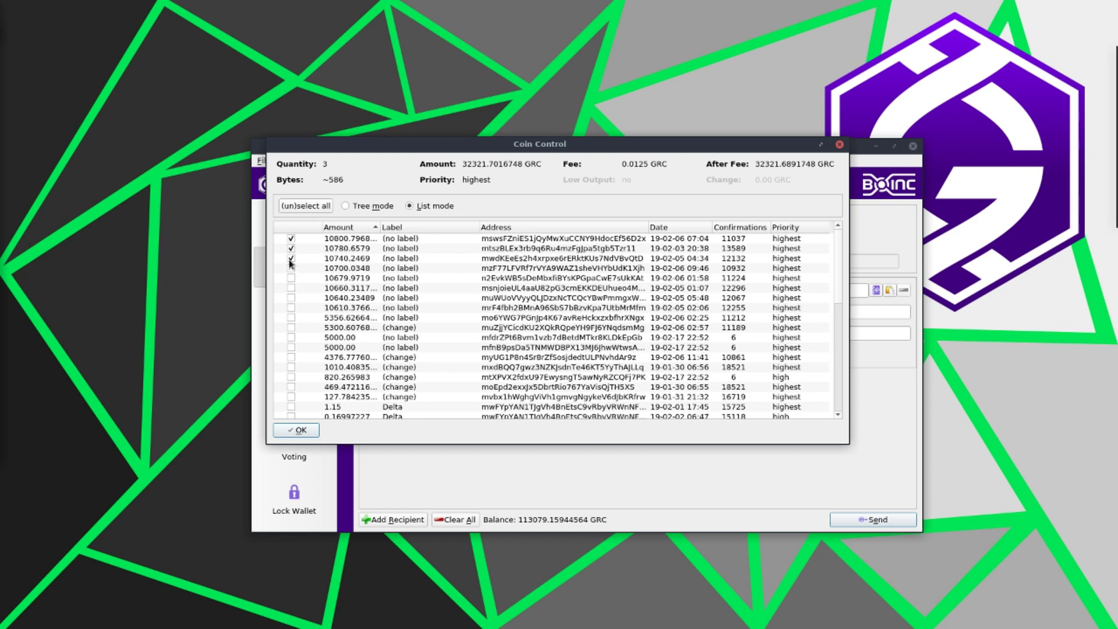
{"action": "left_click", "coordinate": [291, 259]}
{"action": "left_click", "coordinate": [292, 249]}
{"action": "left_click", "coordinate": [300, 431]}
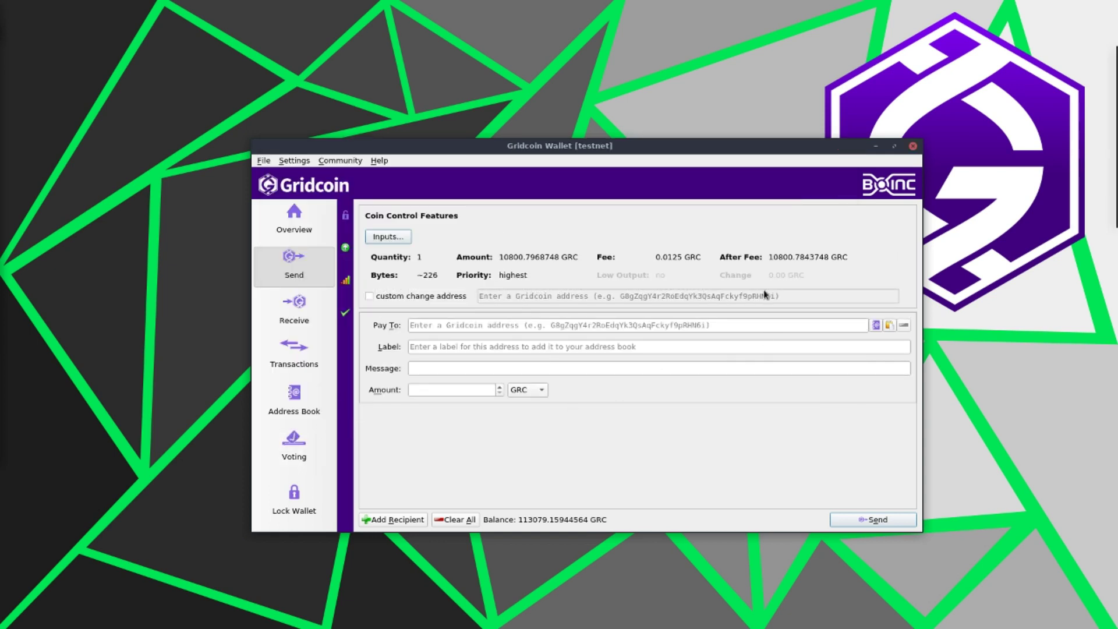
{"action": "left_click_drag", "start_coordinate": [769, 257], "coordinate": [831, 254]}
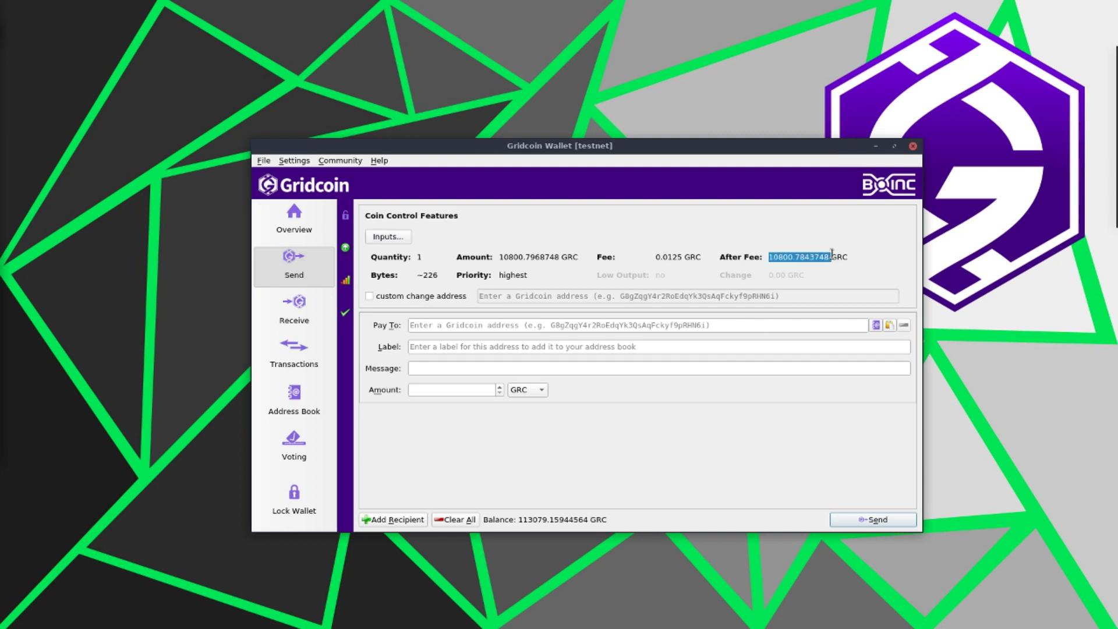
{"action": "left_click", "coordinate": [829, 257]}
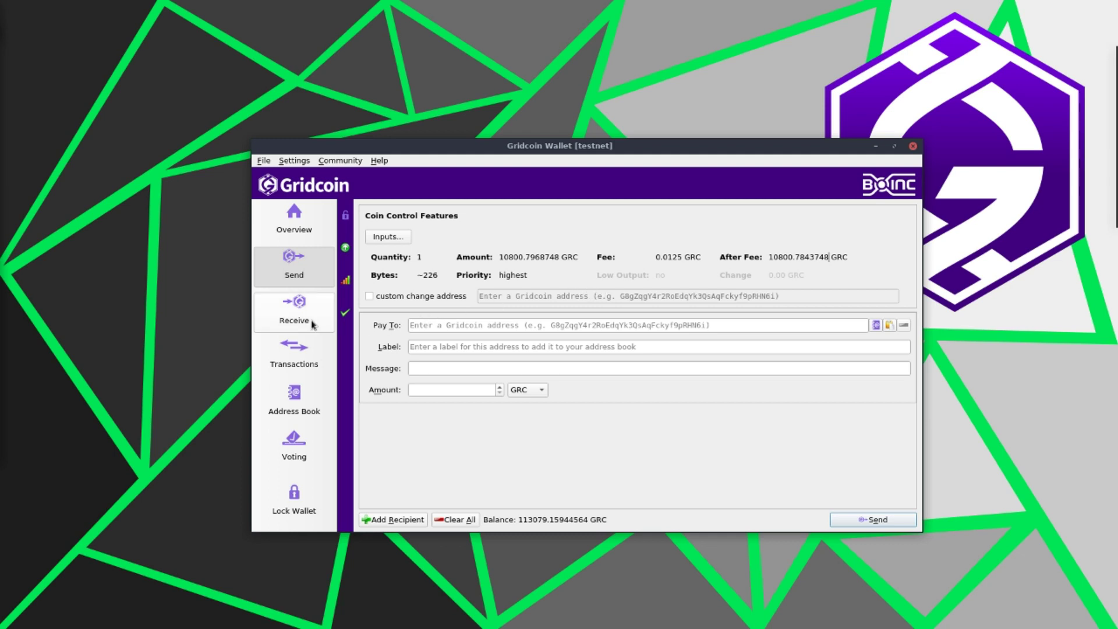
Copy the third own receiving address and paste it as the first recipient.
{"action": "left_click", "coordinate": [289, 319]}
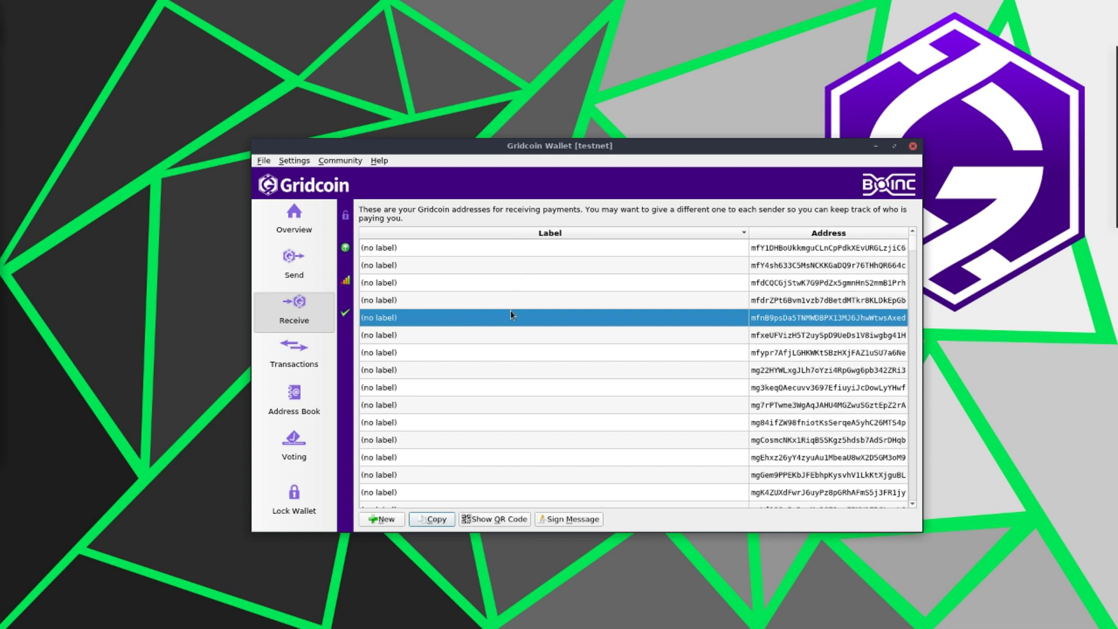
{"action": "left_click", "coordinate": [502, 288]}
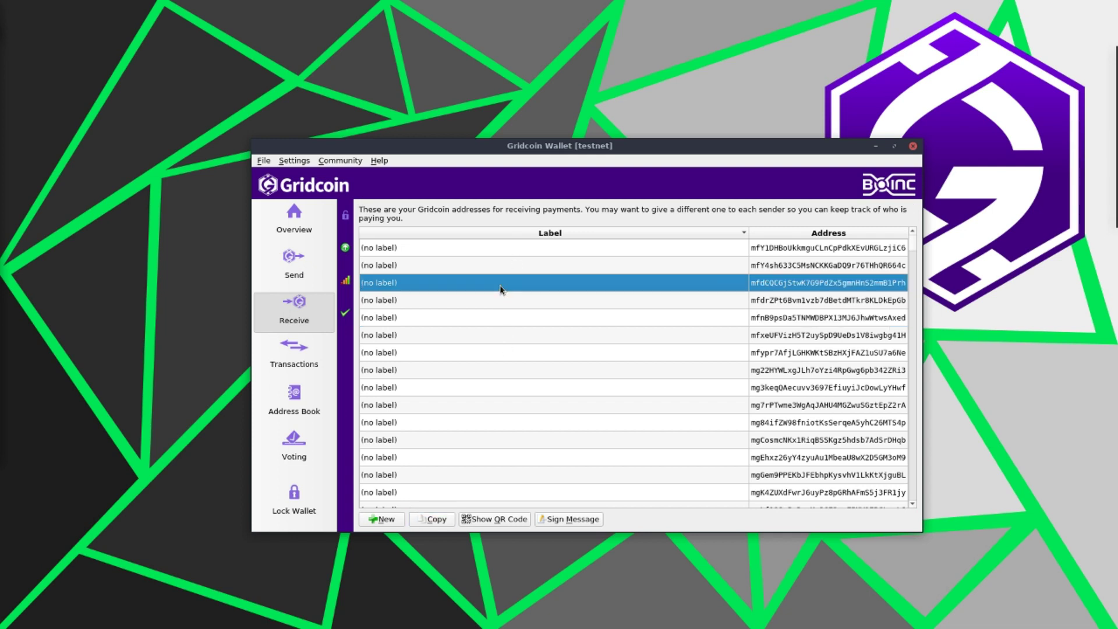
{"action": "left_click", "coordinate": [436, 521]}
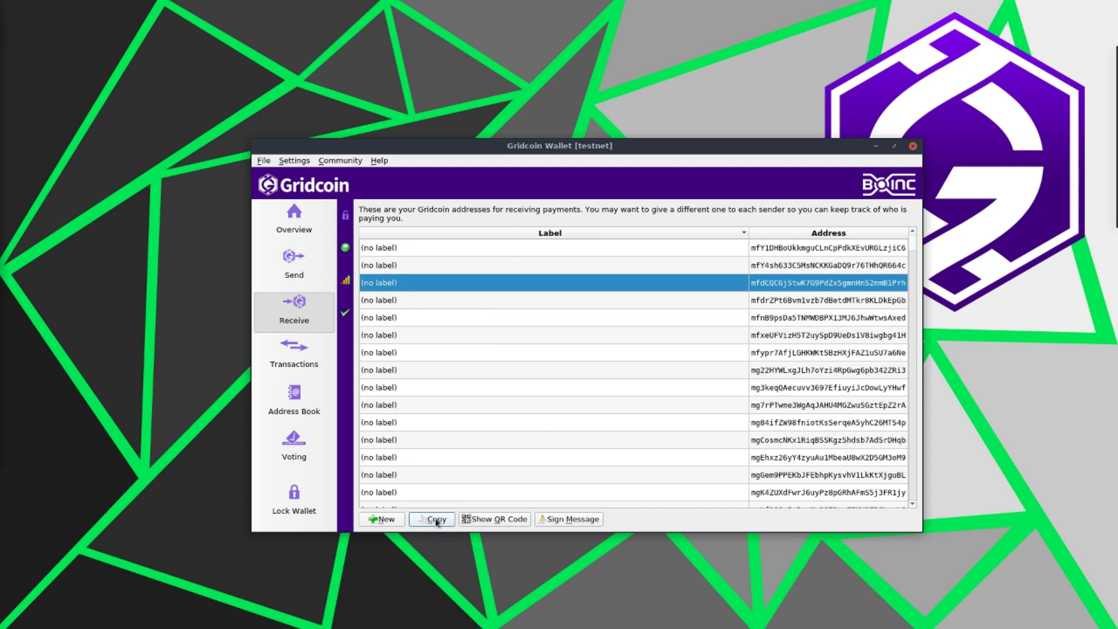
{"action": "left_click", "coordinate": [298, 270]}
{"action": "left_click", "coordinate": [457, 324]}
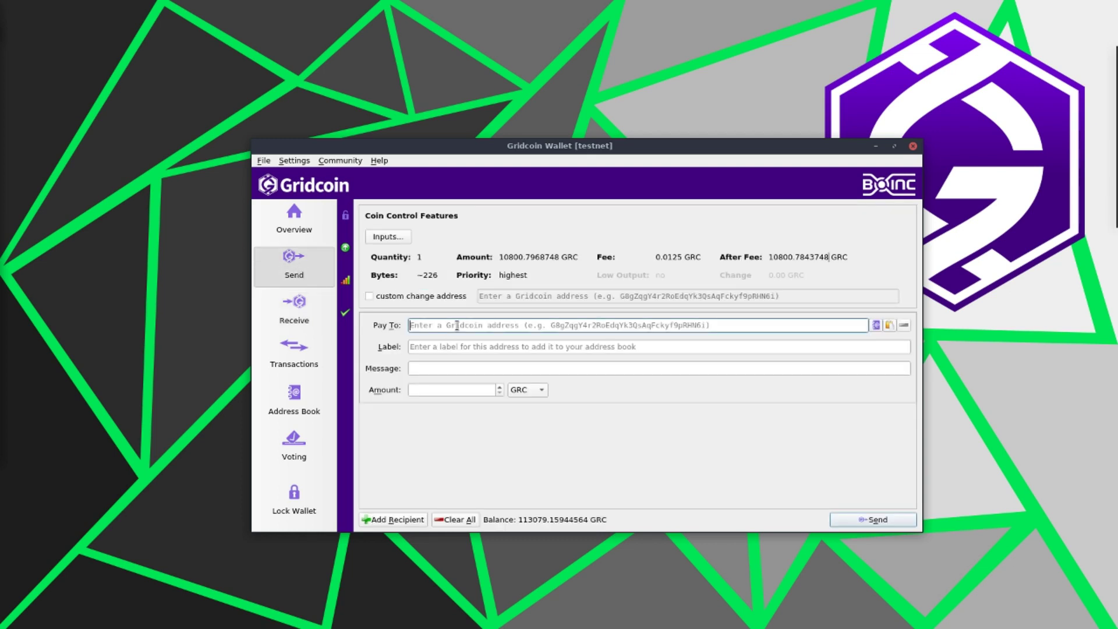
{"action": "key", "text": "ctrl+v"}
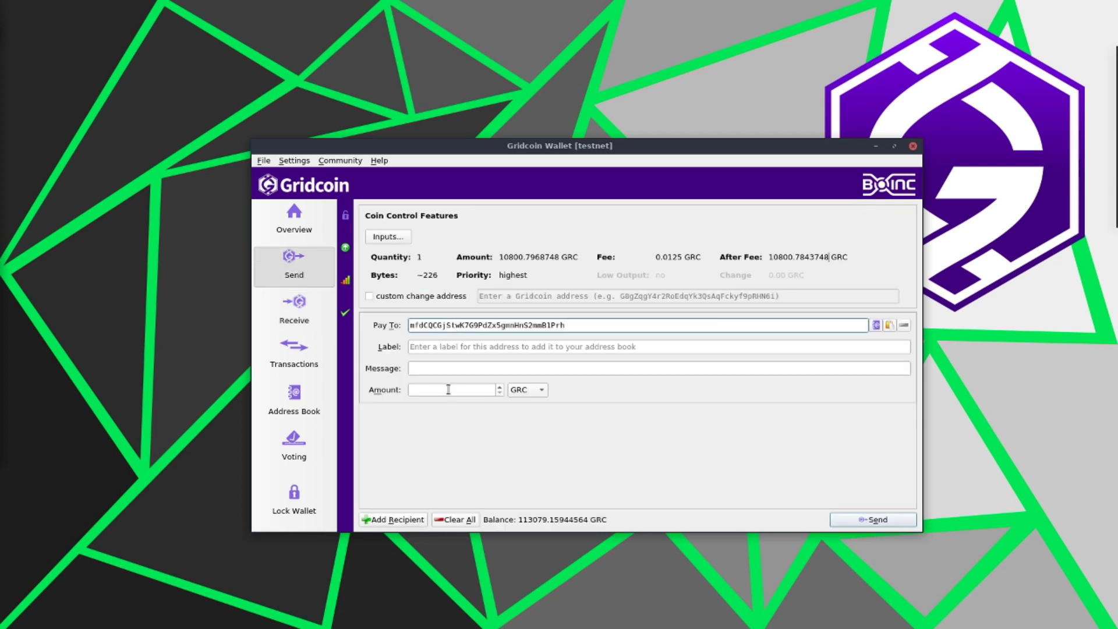
Enter 5000 GRC as the first amount and add a second recipient entry.
{"action": "left_click", "coordinate": [449, 389]}
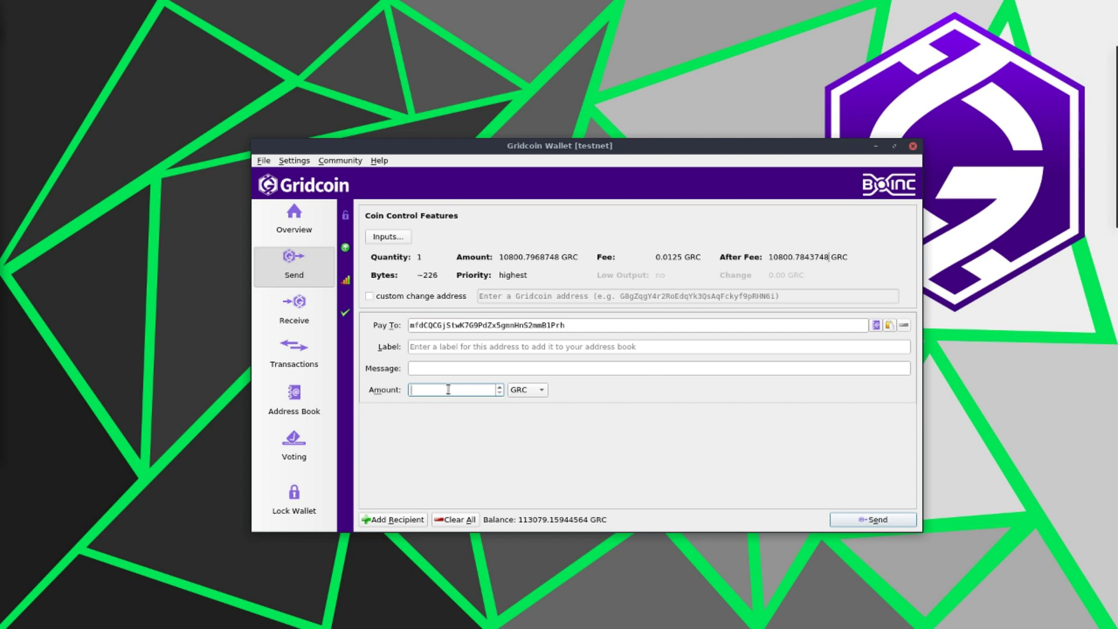
{"action": "type", "text": "5000"}
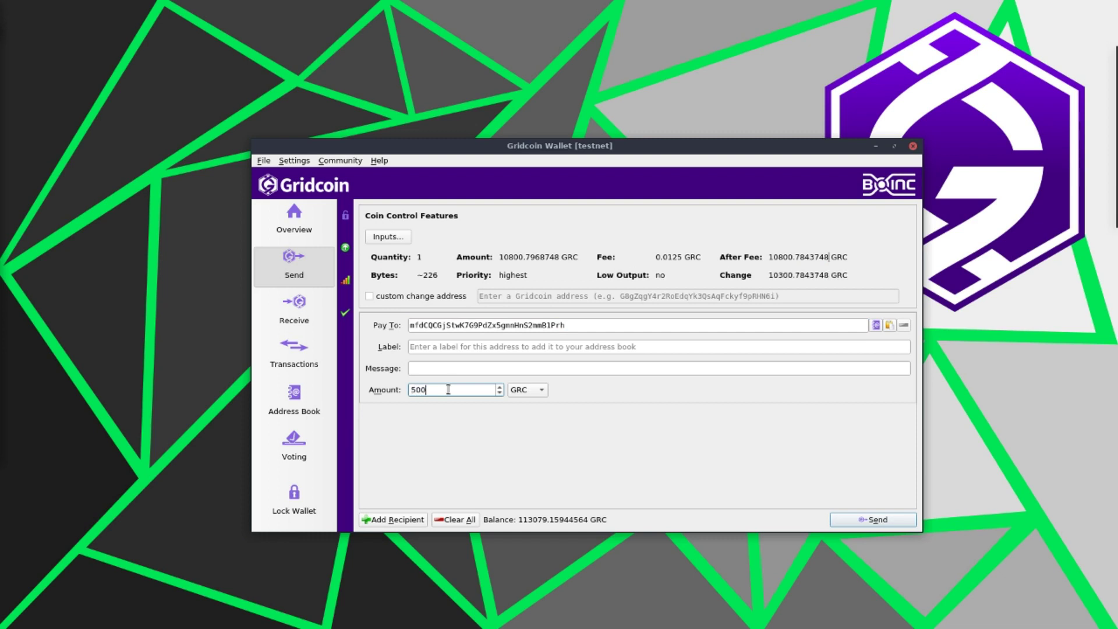
{"action": "left_click", "coordinate": [456, 430]}
{"action": "left_click", "coordinate": [400, 520]}
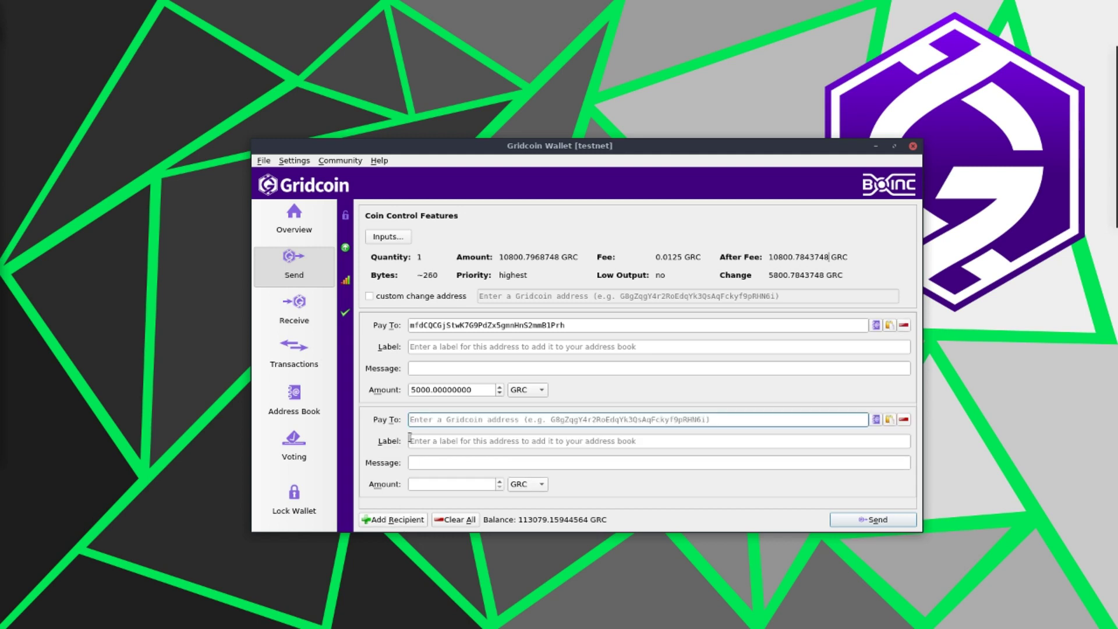
Copy another own receiving address into the second Pay To and begin its 5000 GRC amount.
{"action": "left_click", "coordinate": [294, 311]}
{"action": "left_click", "coordinate": [469, 303]}
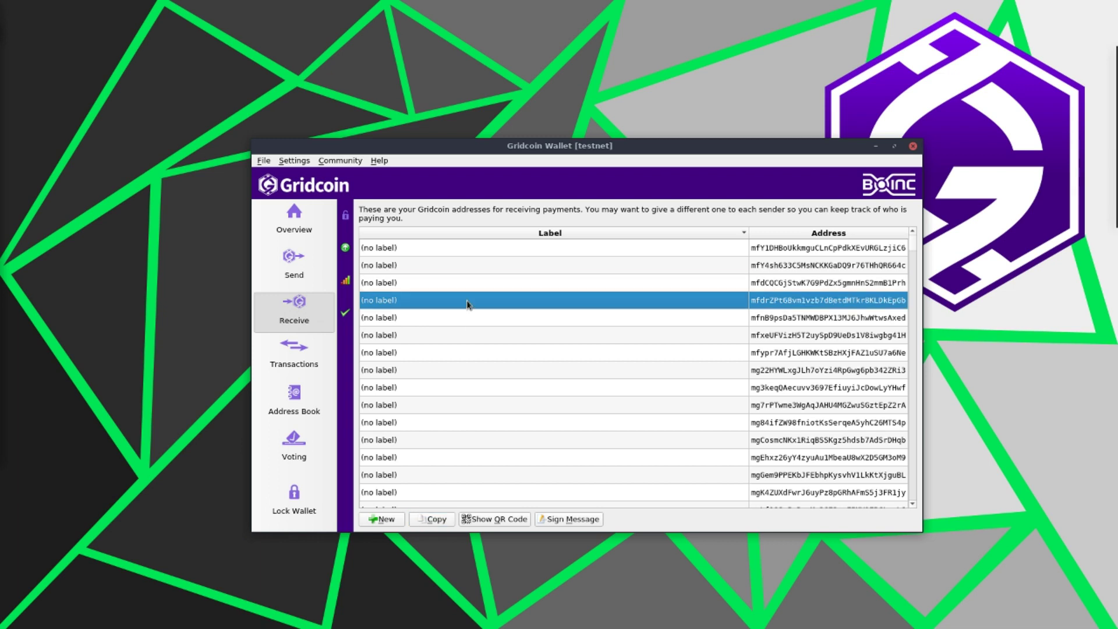
{"action": "left_click", "coordinate": [431, 521]}
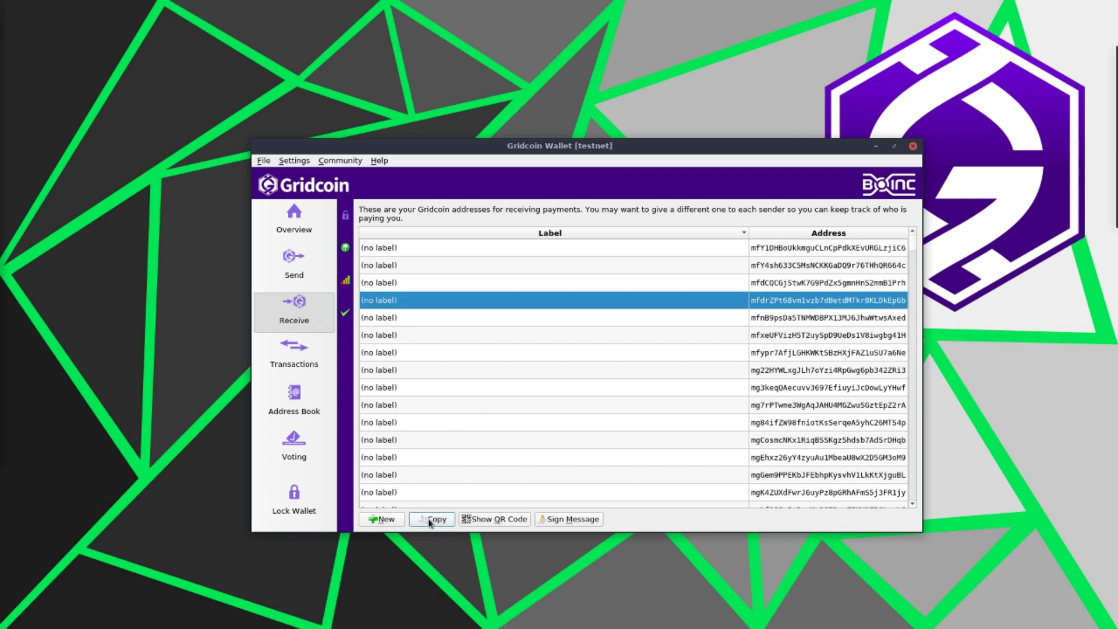
{"action": "left_click", "coordinate": [304, 271]}
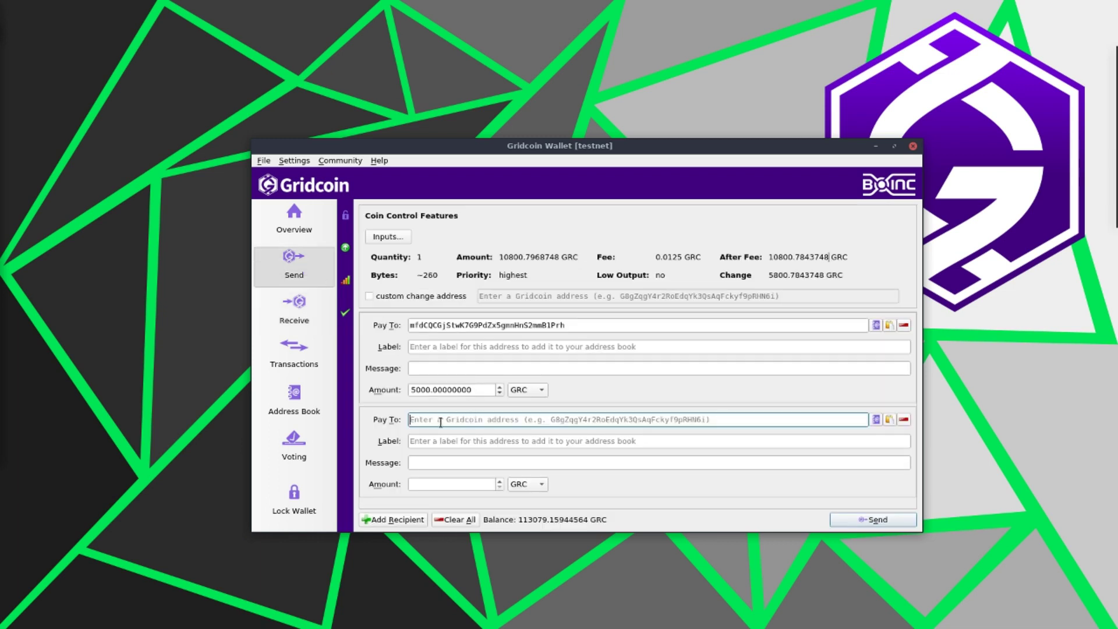
{"action": "key", "text": "ctrl+v"}
{"action": "left_click", "coordinate": [459, 484]}
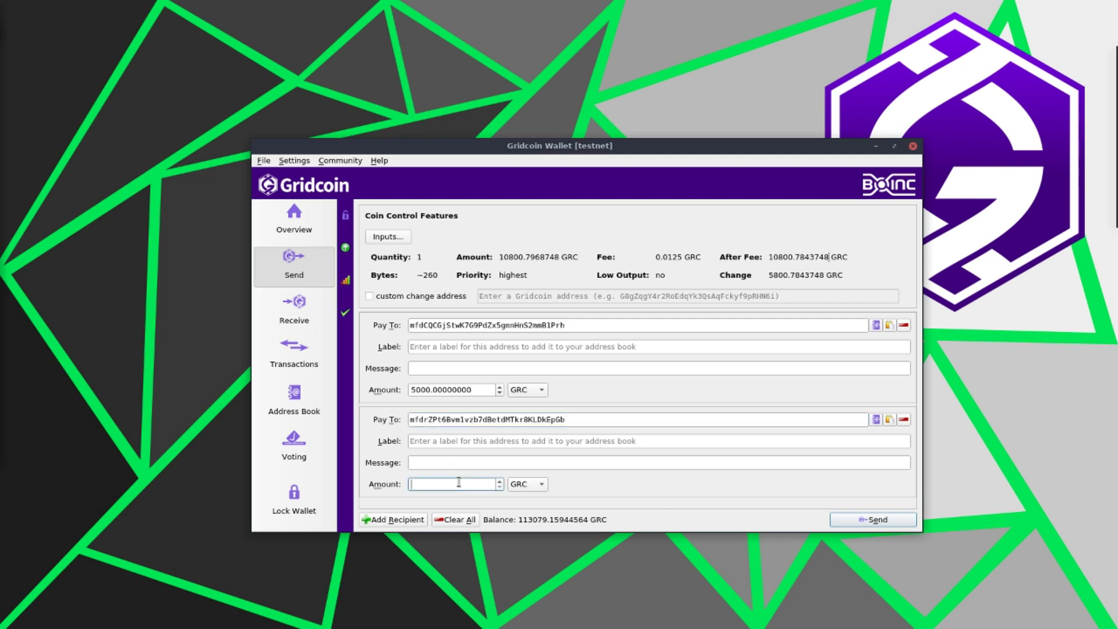
{"action": "type", "text": "5000"}
Confirm the two 5000 GRC payments, unlock with the passphrase, and return to Overview.
{"action": "left_click", "coordinate": [861, 520]}
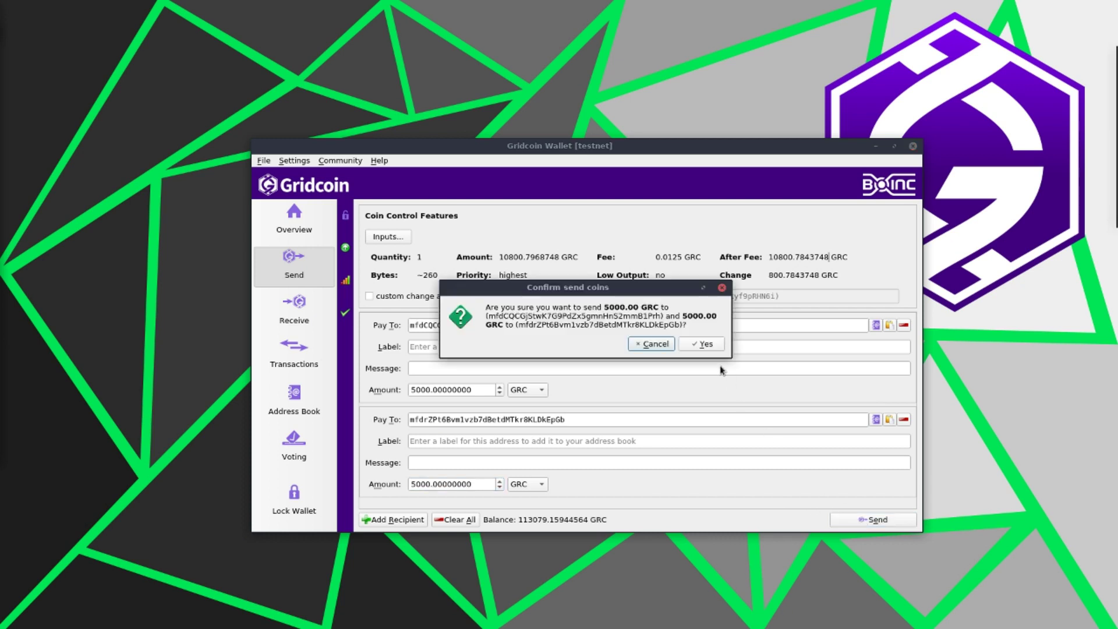
{"action": "left_click", "coordinate": [703, 344]}
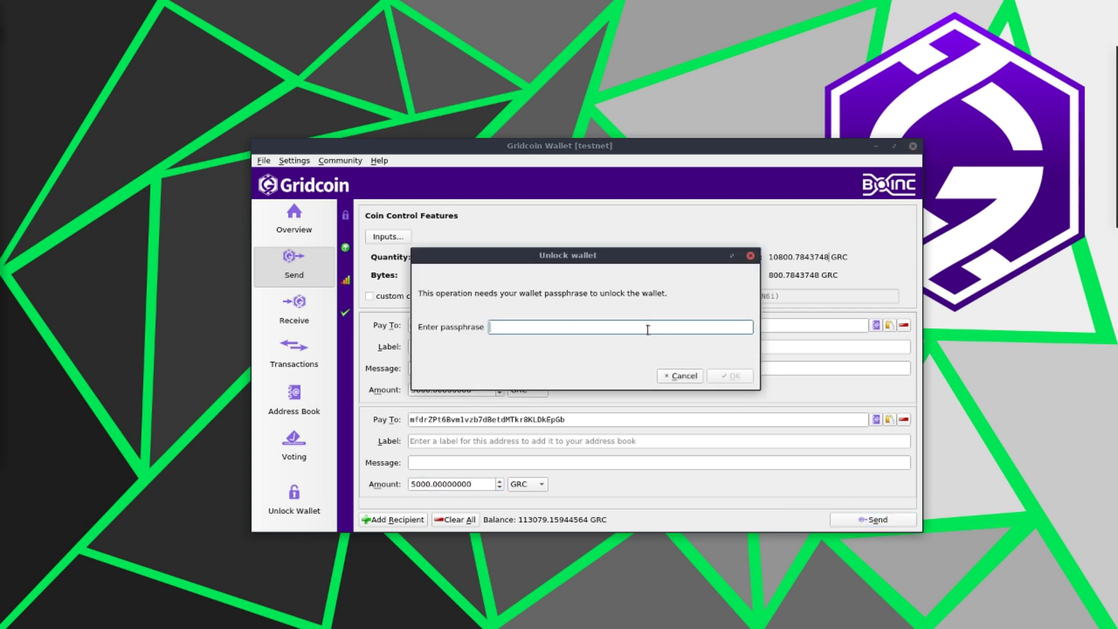
{"action": "type", "text": "***"}
{"action": "type", "text": "******"}
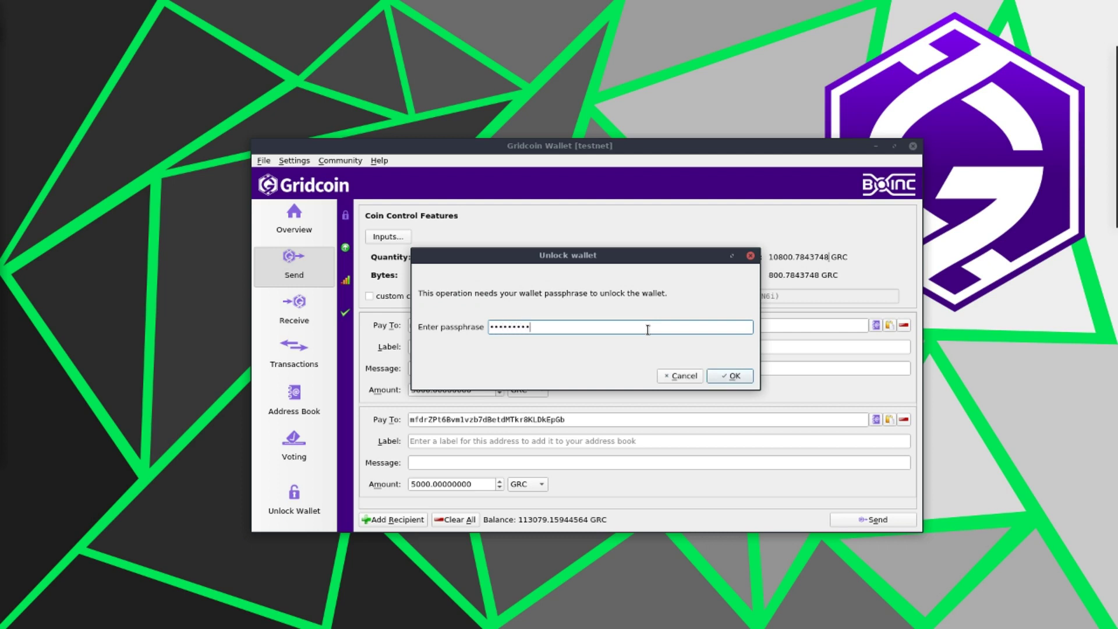
{"action": "key", "text": "Return"}
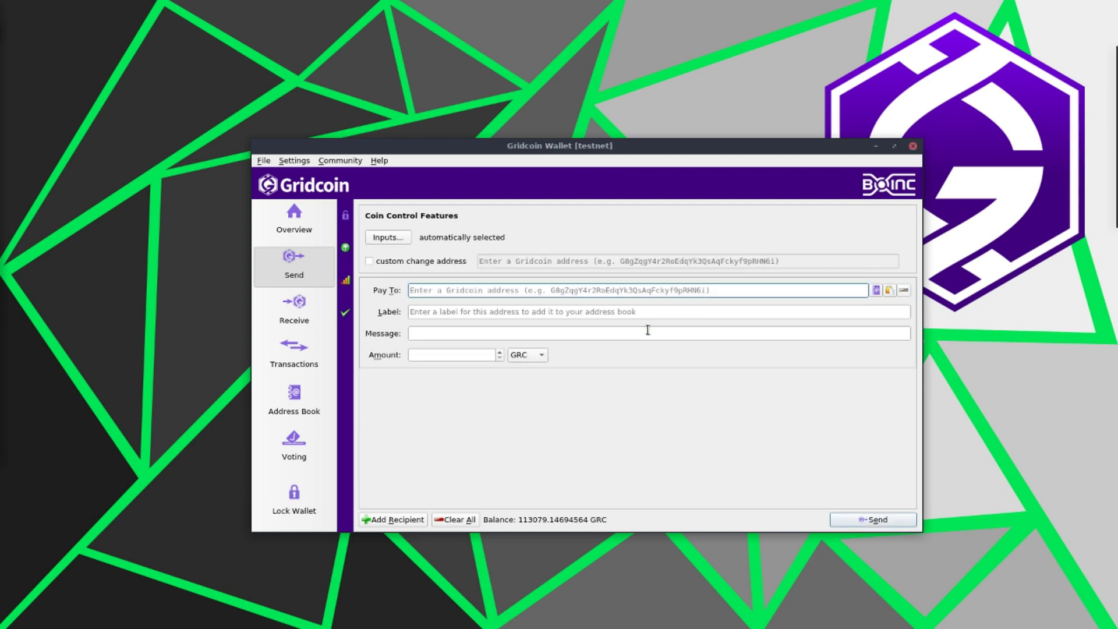
{"action": "left_click", "coordinate": [297, 221]}
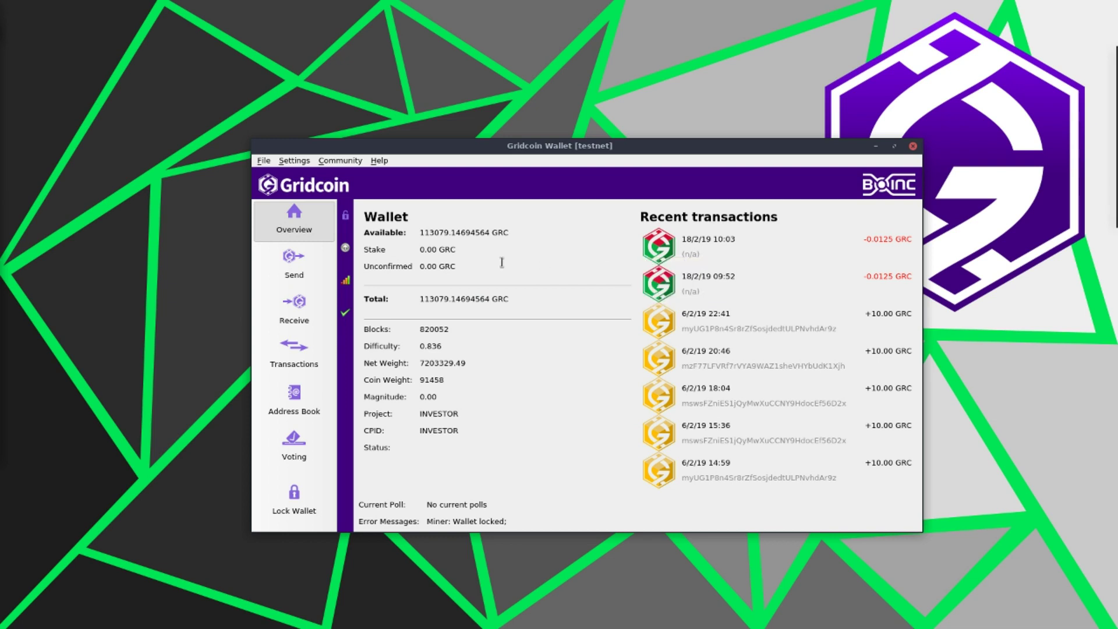
{"action": "left_click", "coordinate": [297, 268]}
{"action": "left_click", "coordinate": [388, 241]}
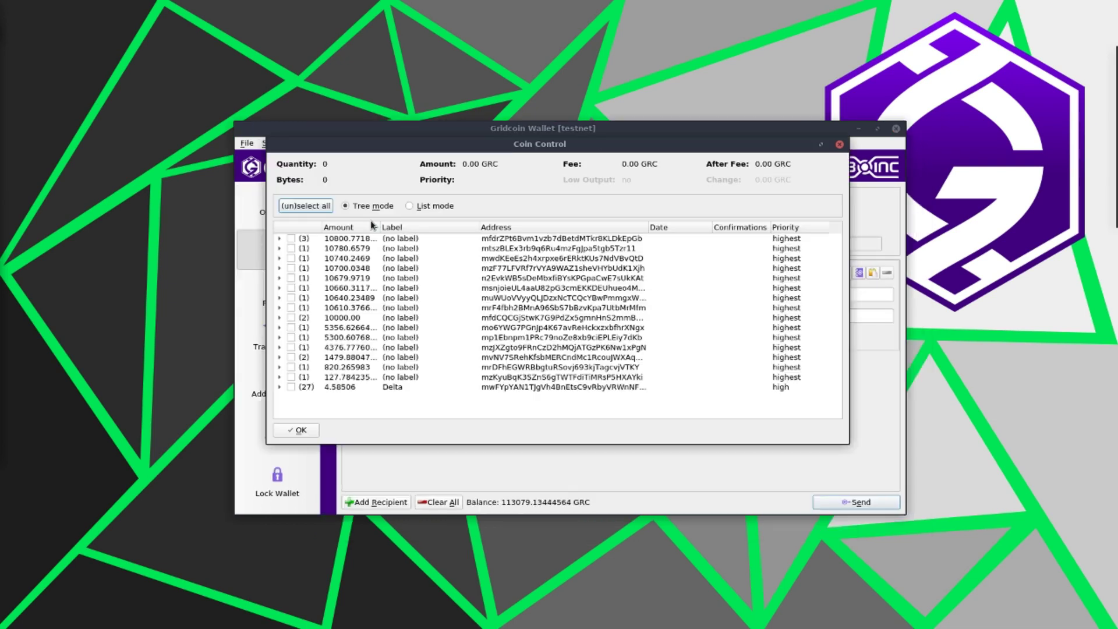
{"action": "left_click", "coordinate": [411, 206]}
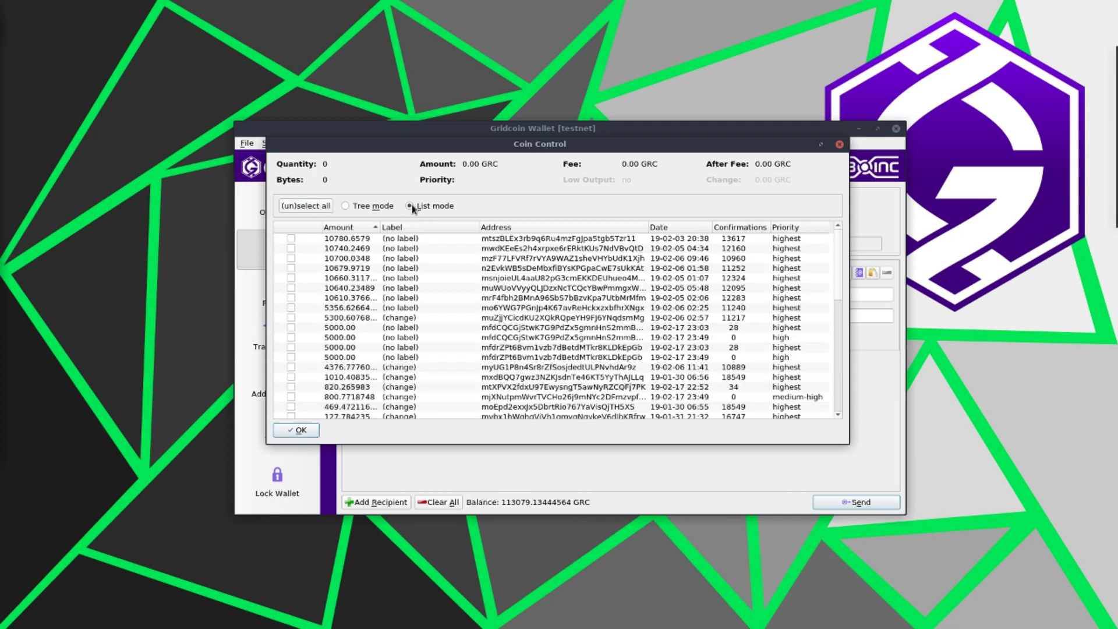
{"action": "left_click", "coordinate": [338, 338]}
{"action": "left_click", "coordinate": [339, 359]}
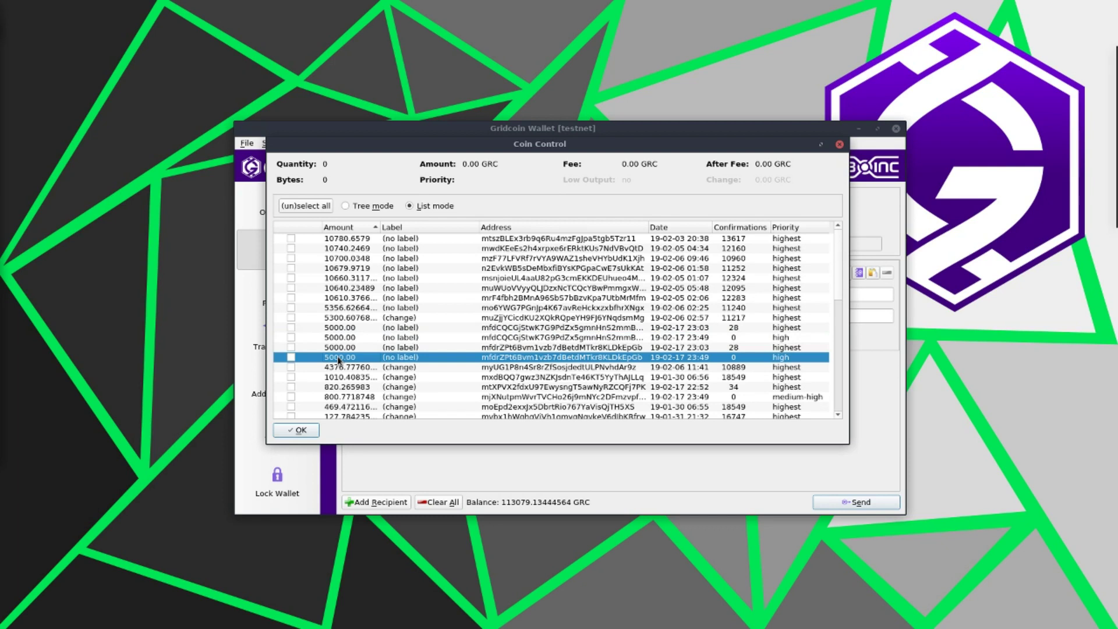
{"action": "left_click", "coordinate": [371, 339]}
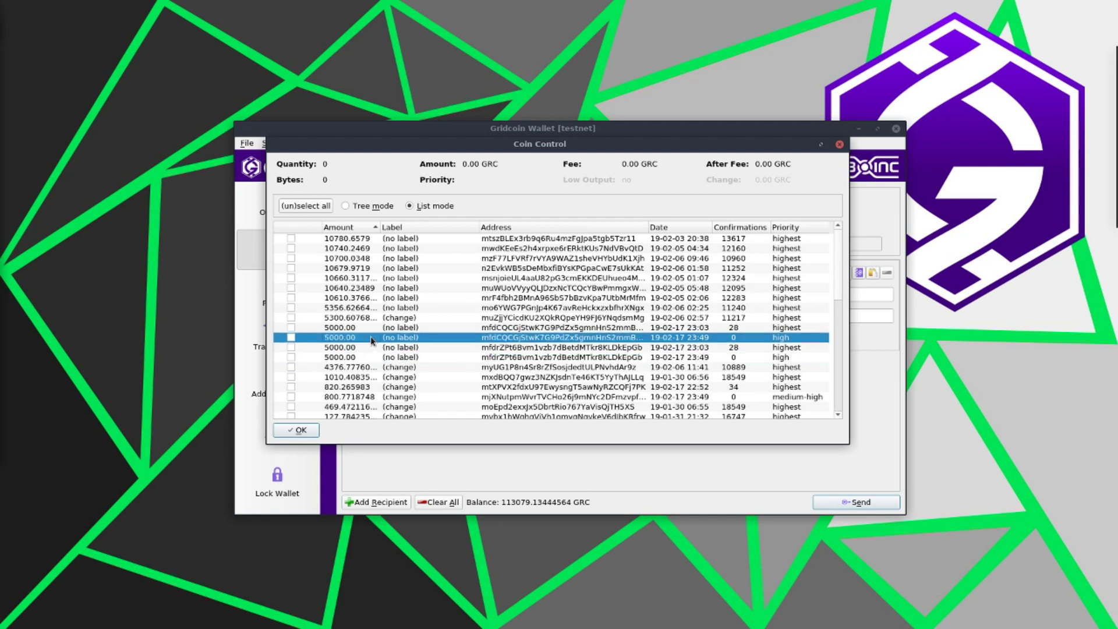
{"action": "left_click", "coordinate": [306, 429]}
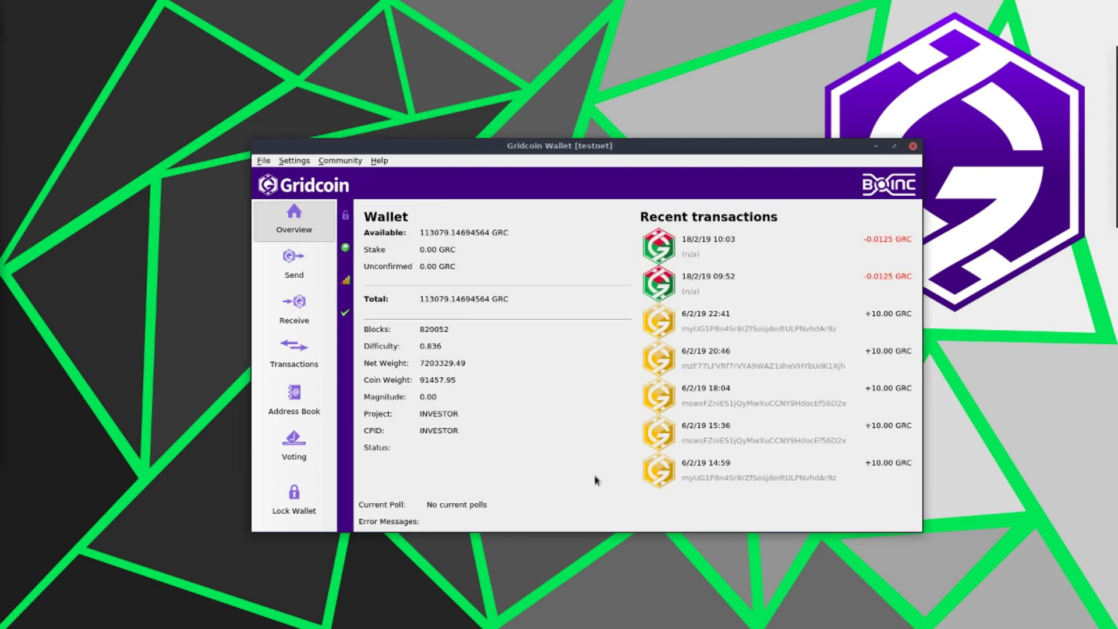